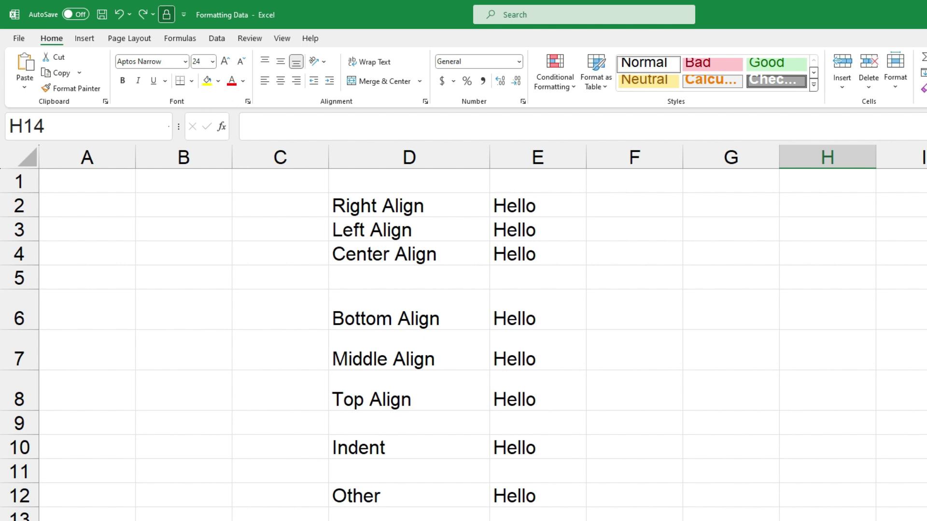
Right-align the Hello in E2 beside the Right Align label
left_click(551, 207)
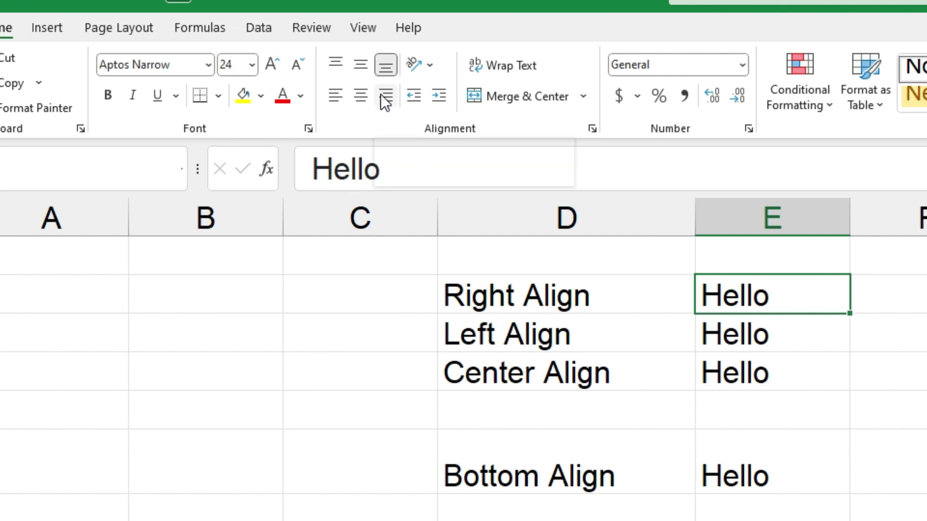
left_click(382, 95)
left_click(906, 420)
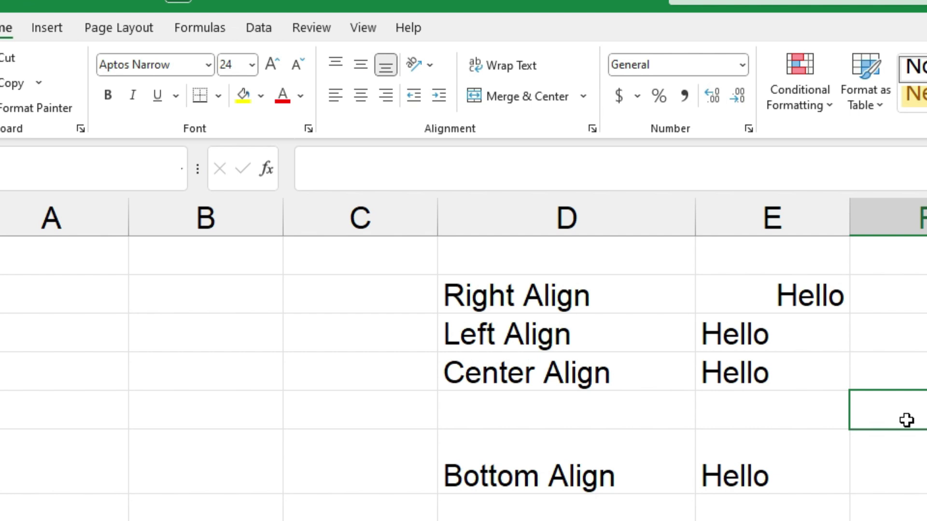
Left-align the Hello in E3 and centre the Hello in E4 horizontally
left_click(802, 336)
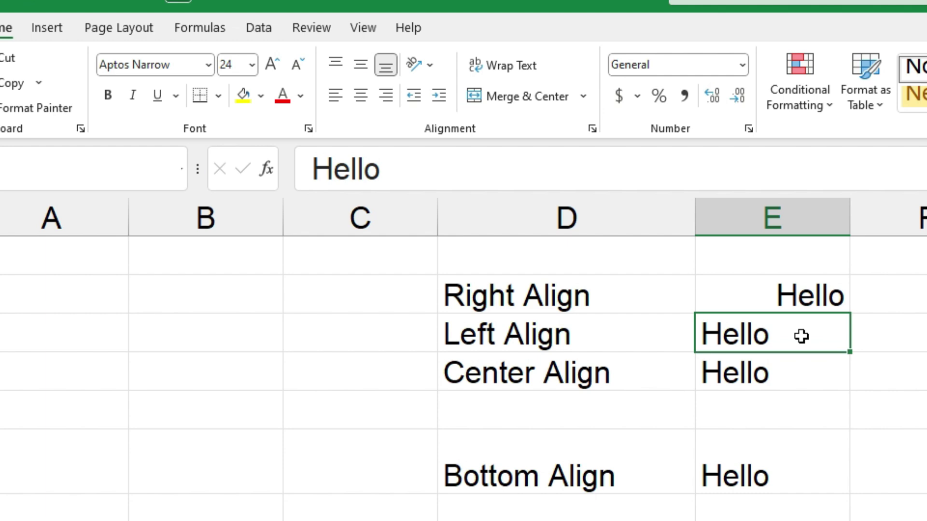
left_click(335, 99)
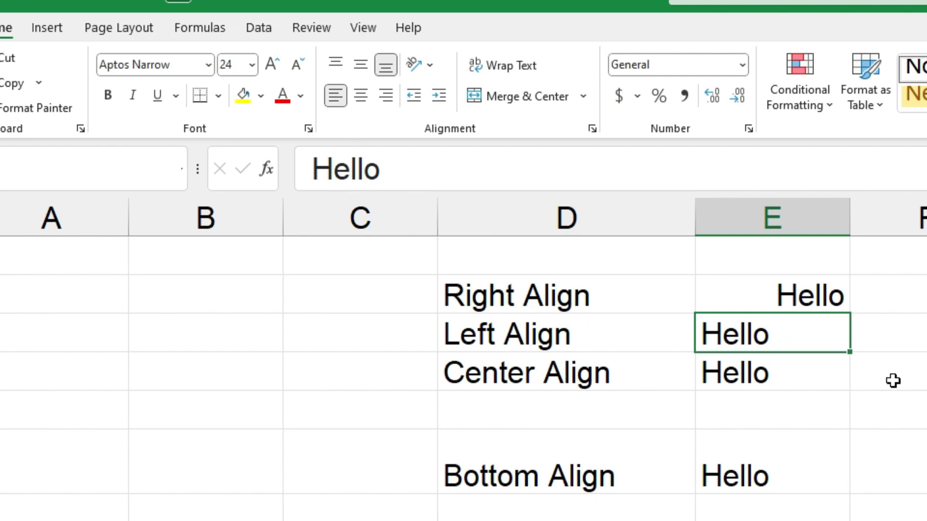
left_click(803, 371)
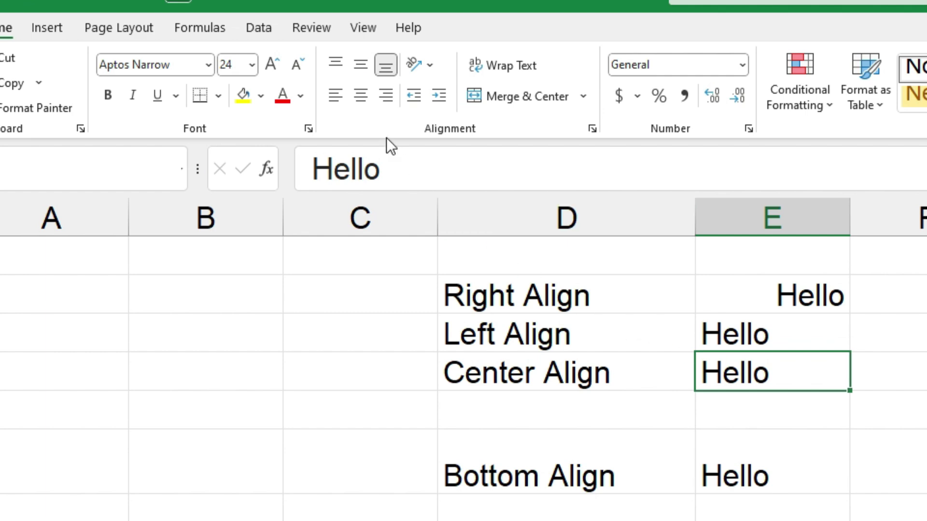
left_click(363, 97)
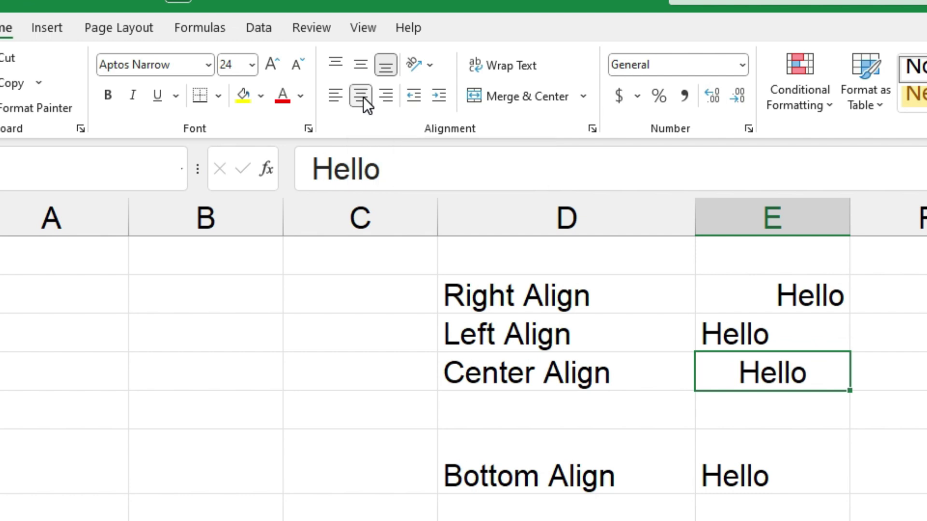
left_click(912, 412)
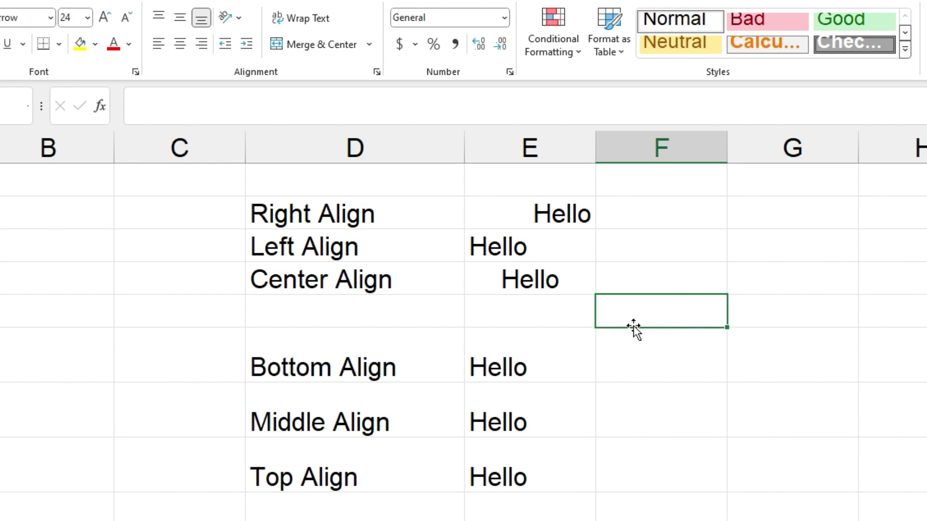
Centre the Hello beside Middle Align vertically in its cell
left_click(551, 348)
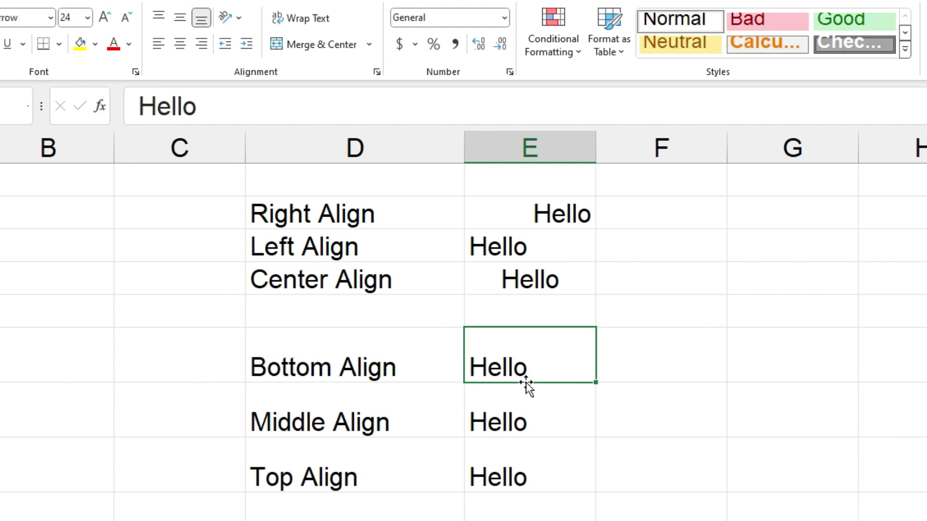
left_click(528, 421)
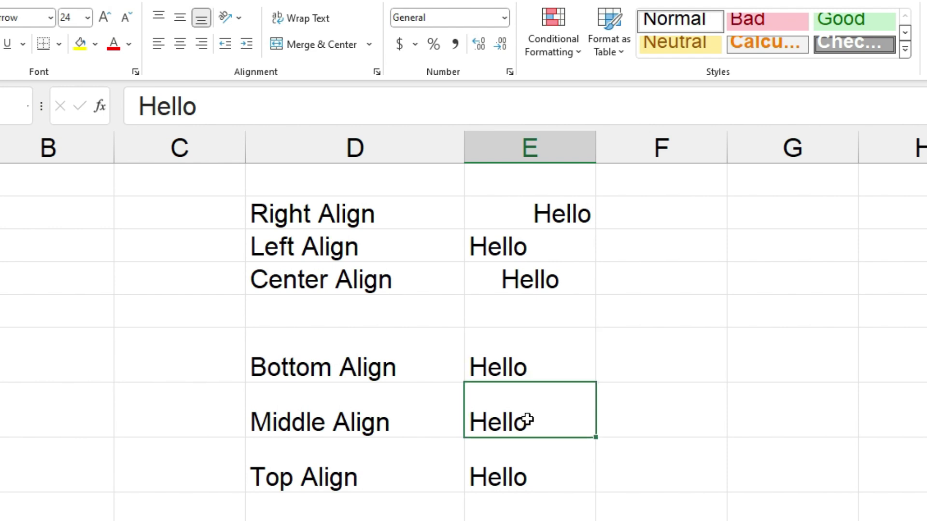
left_click(181, 22)
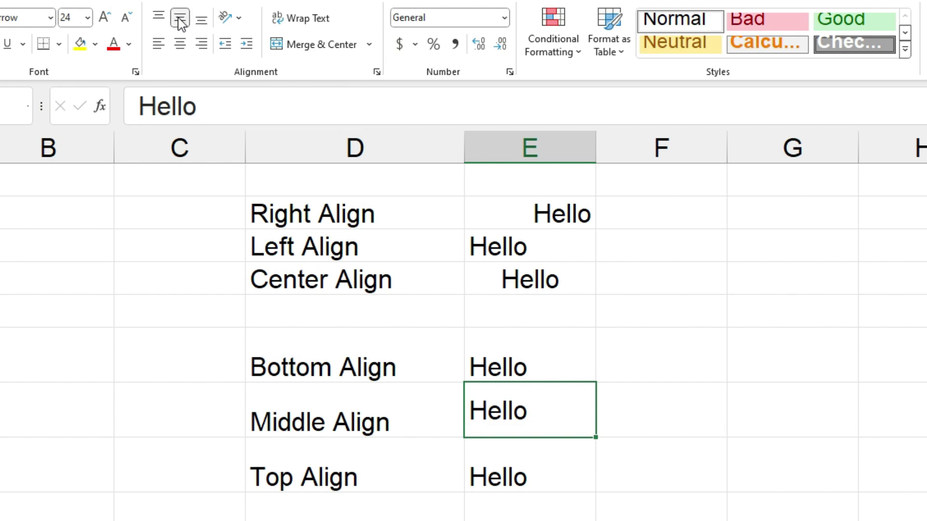
left_click(683, 409)
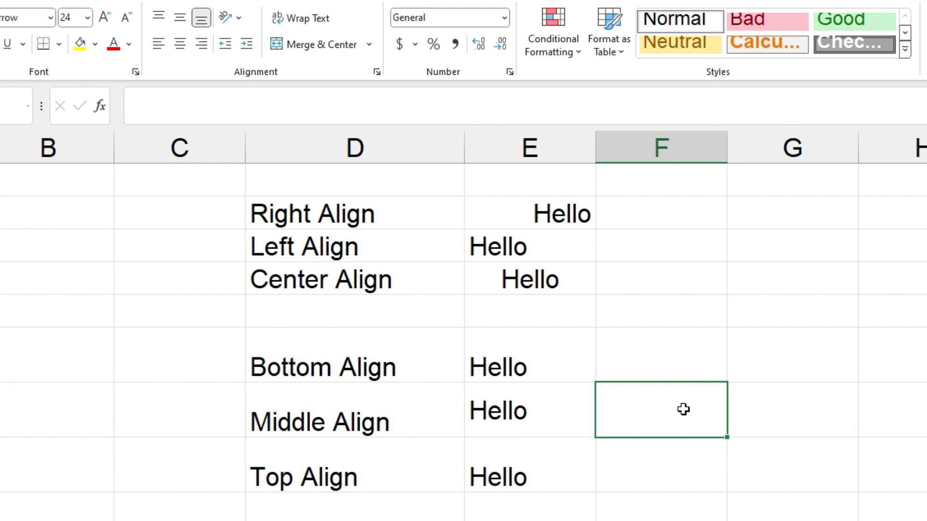
Top-align the Hello beside Top Align, then compare it with the Bottom Align Hello
left_click(527, 470)
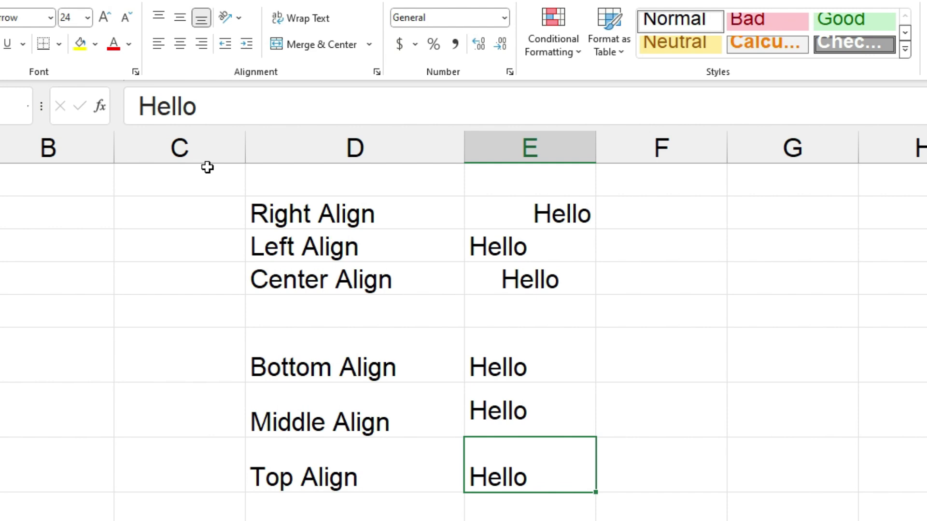
left_click(158, 20)
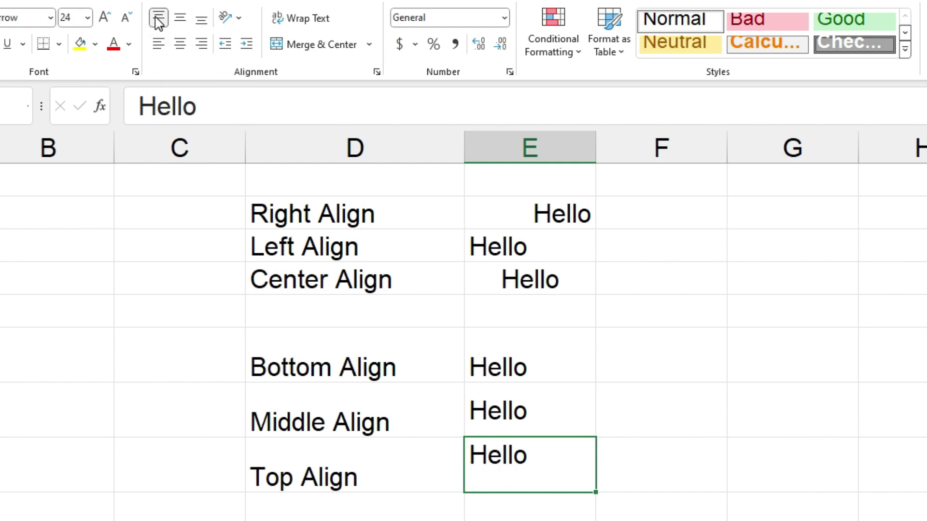
left_click(635, 471)
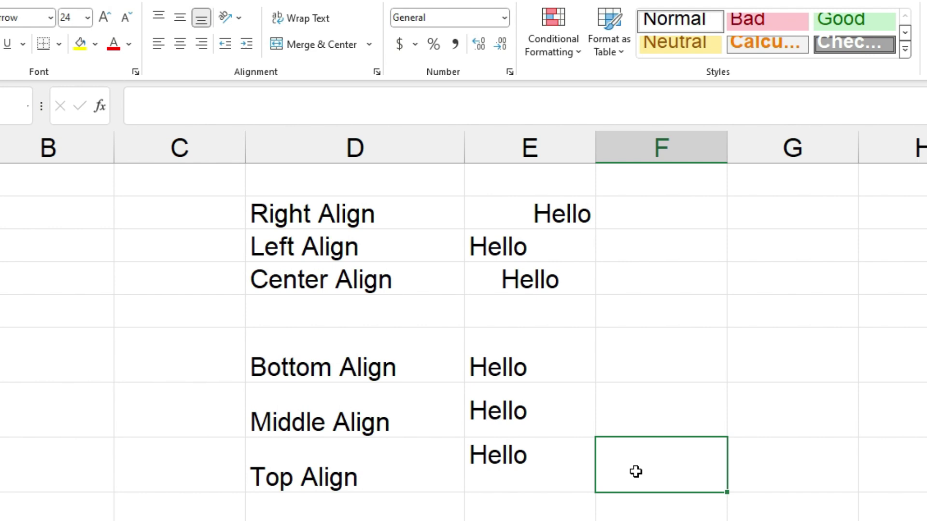
left_click(558, 369)
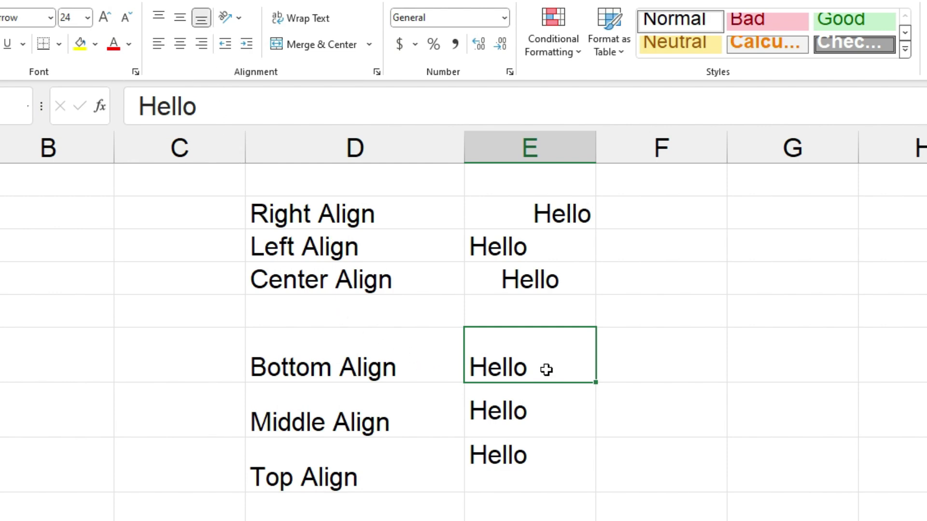
left_click(676, 367)
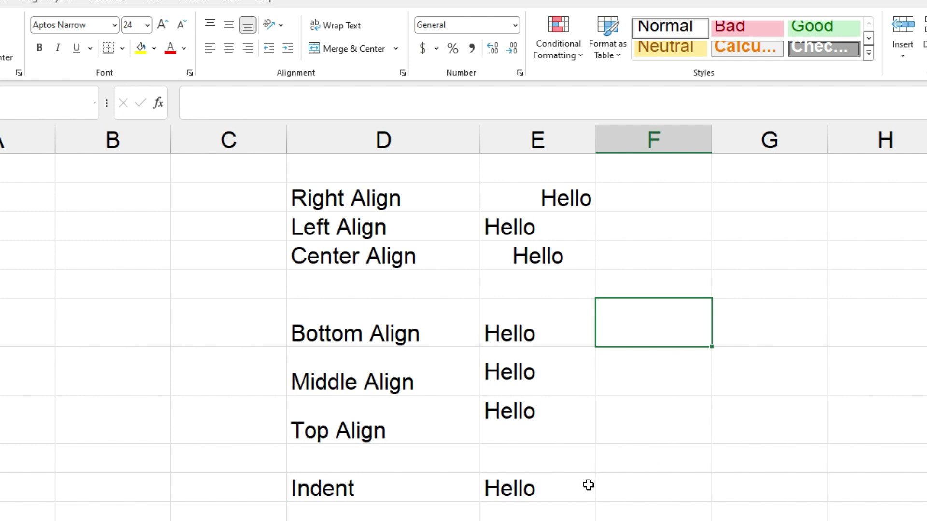
Indent the Hello beside the Indent label by two steps
left_click(538, 485)
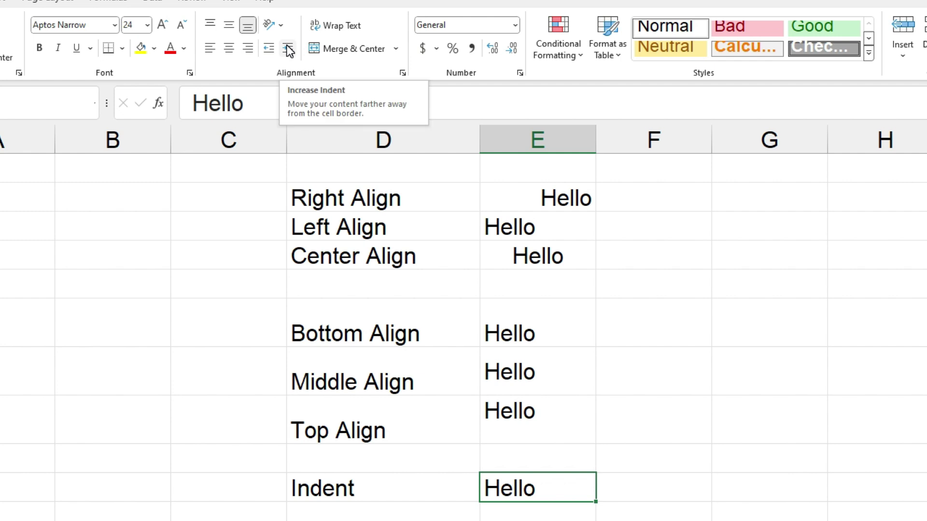
left_click(289, 48)
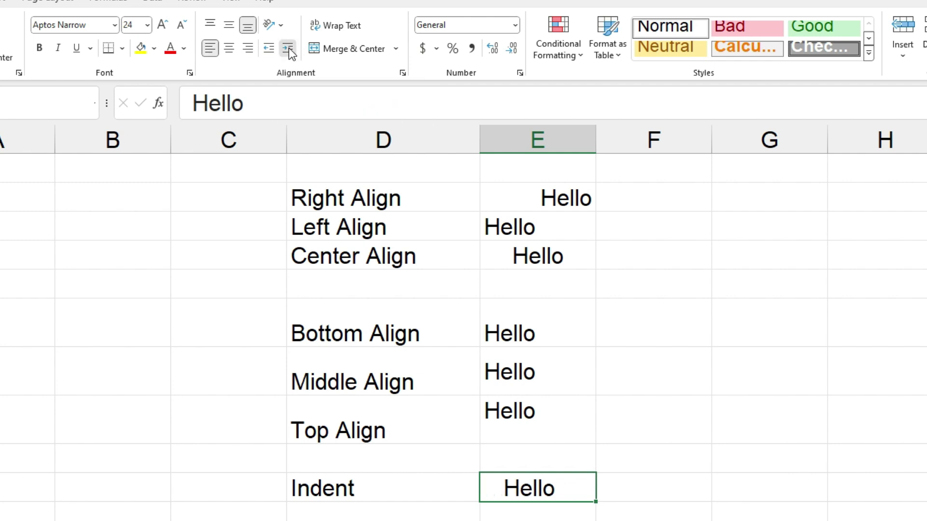
left_click(289, 48)
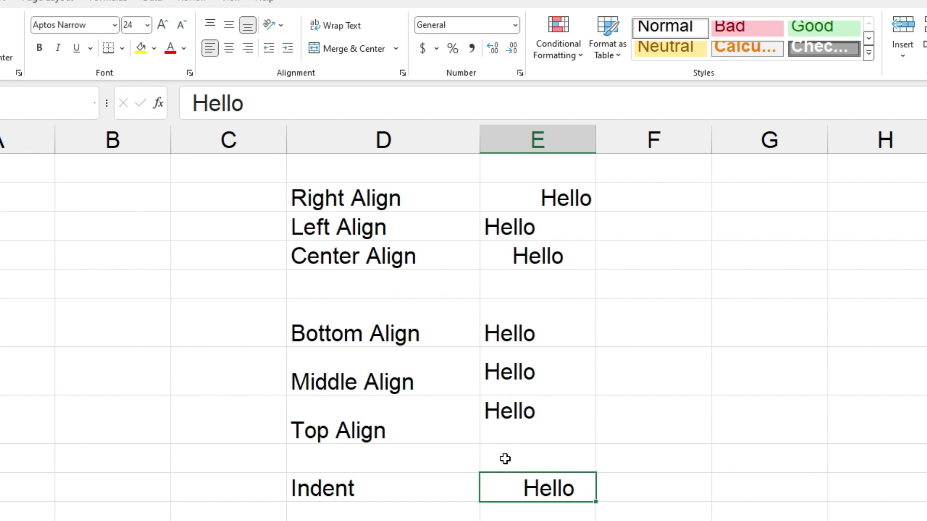
left_click(653, 491)
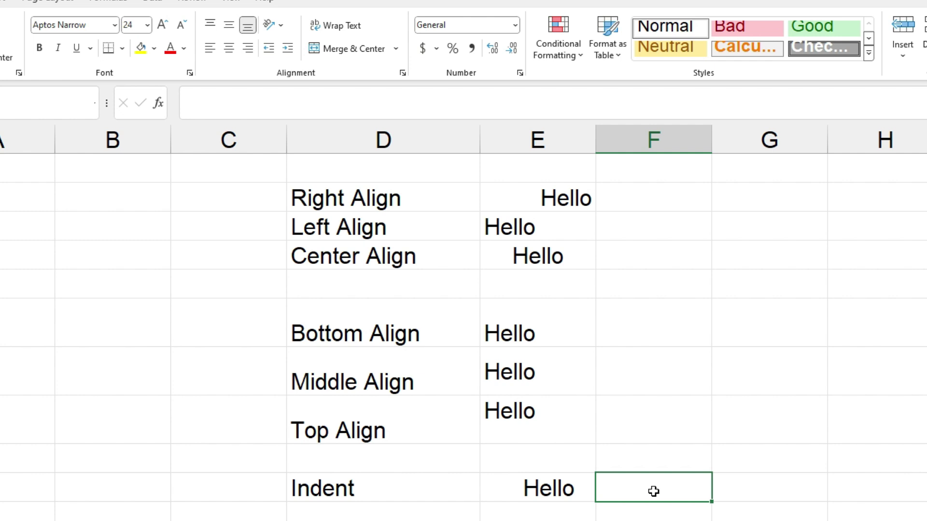
Decrease the Hello's indent until it sits flush left again
left_click(570, 489)
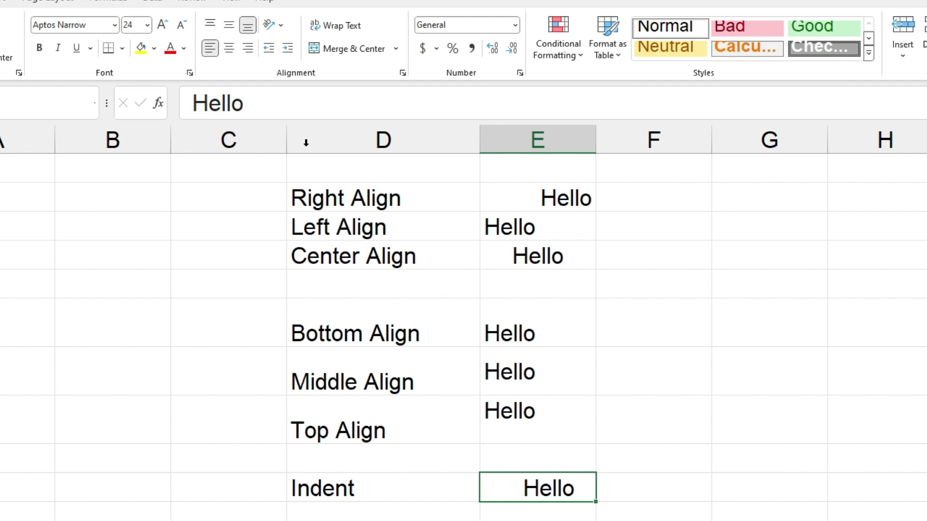
left_click(273, 49)
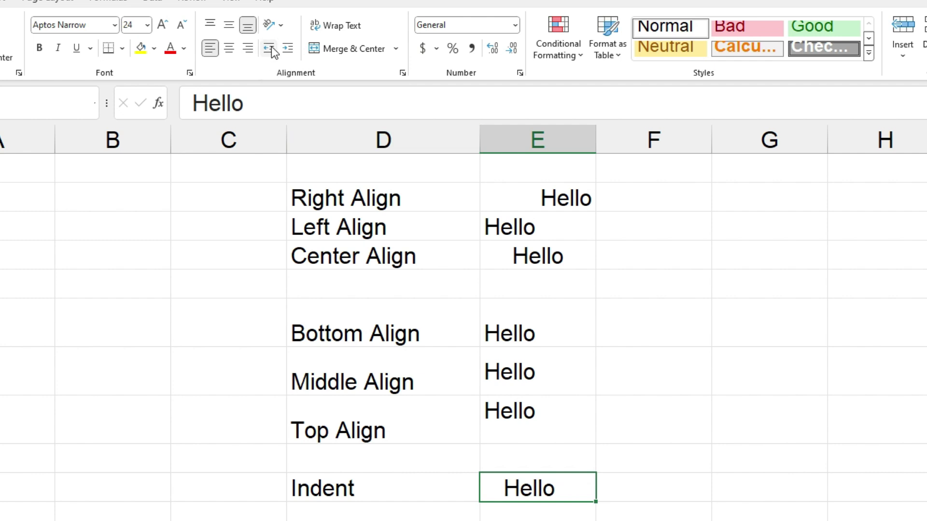
left_click(672, 490)
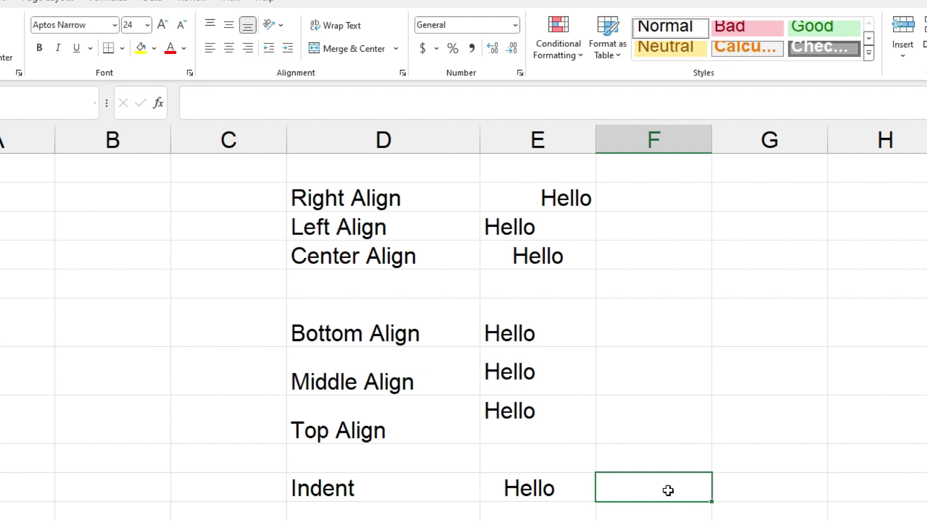
left_click(564, 488)
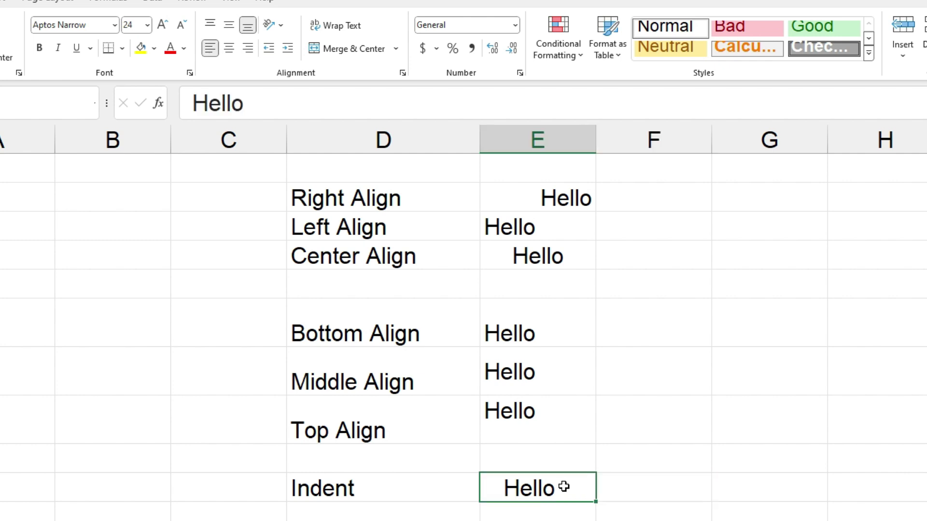
left_click(271, 50)
left_click(659, 490)
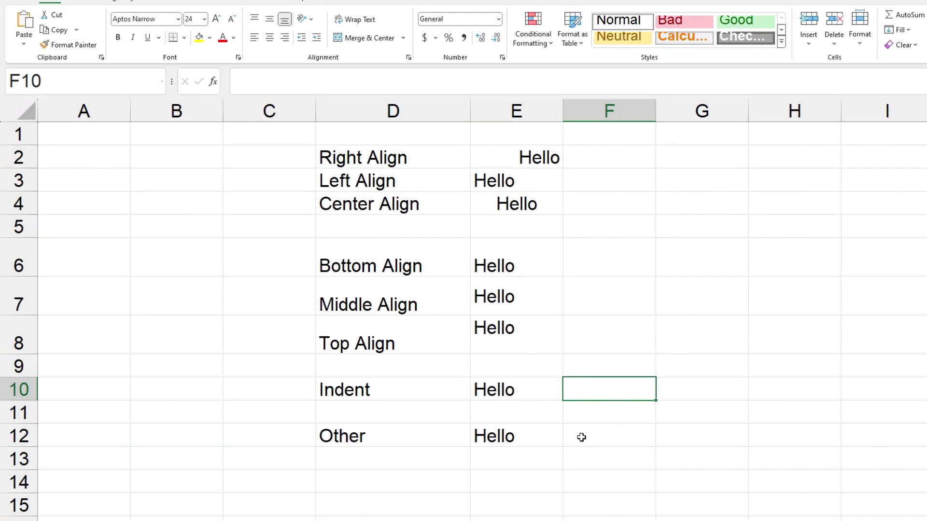
Angle the Hello in E12 counterclockwise, then clockwise, via Orientation
left_click(521, 436)
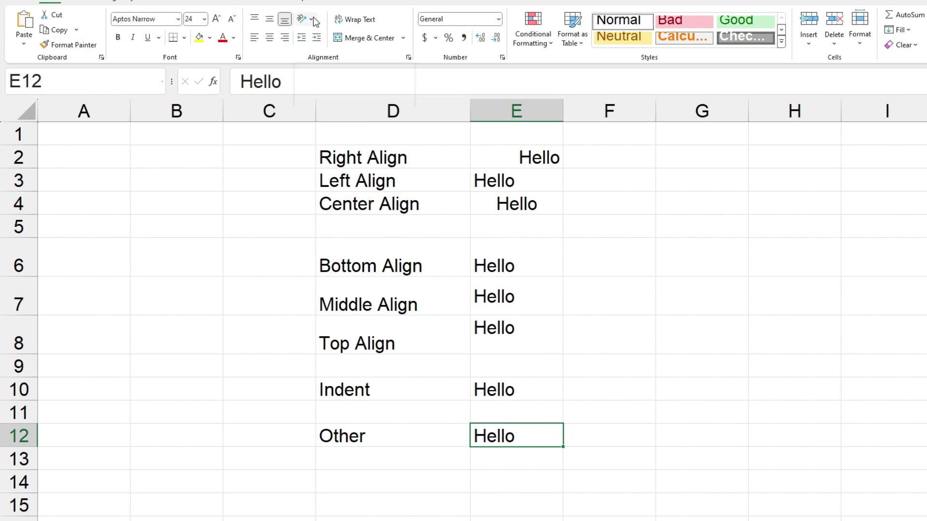
left_click(314, 19)
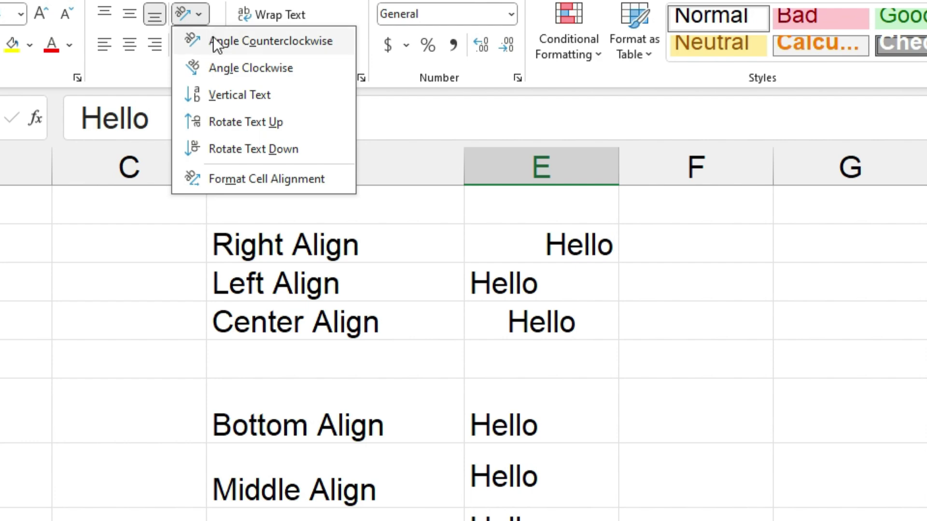
left_click(256, 40)
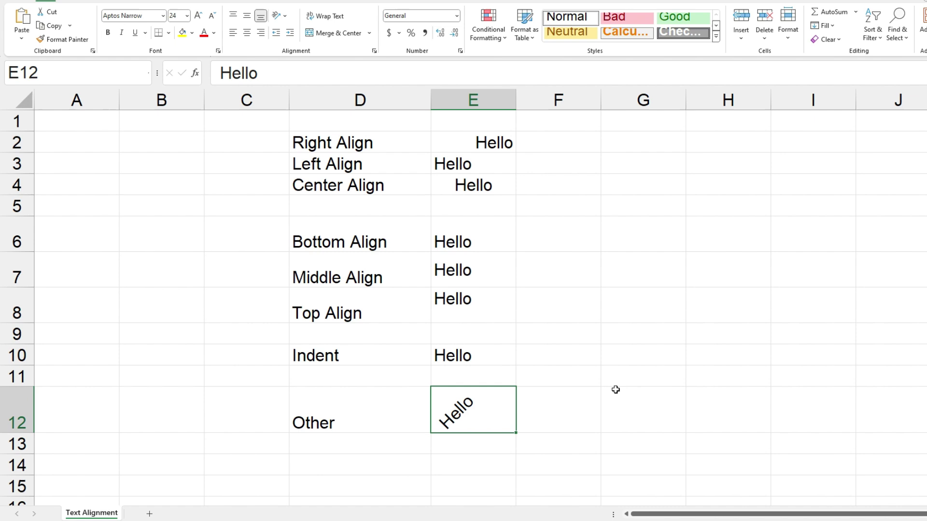
left_click(287, 20)
left_click(291, 47)
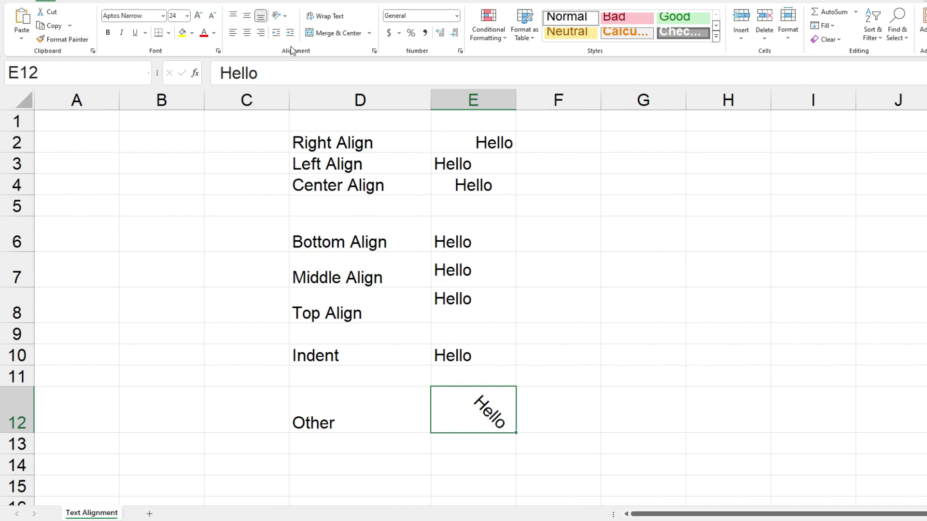
Try Vertical Text and Rotate Text Up, finishing with Rotate Text Down on E12's Hello
left_click(286, 18)
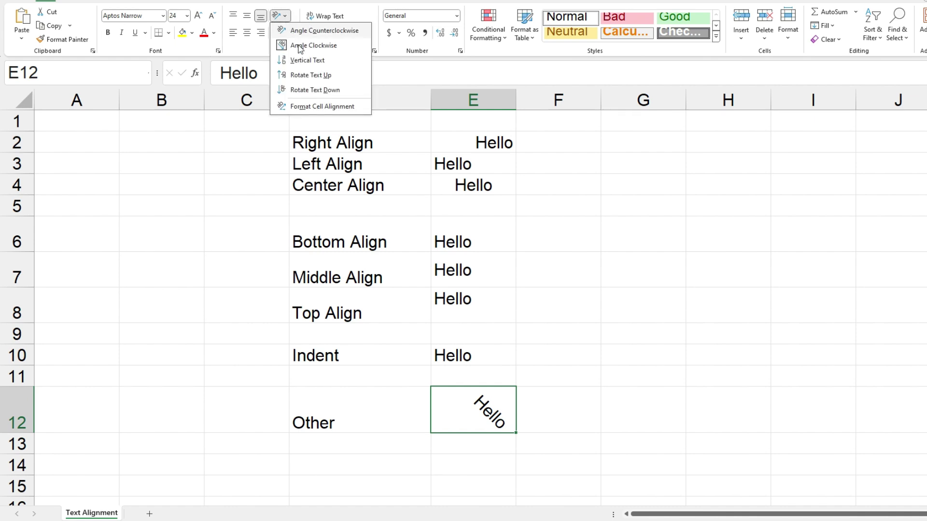
left_click(309, 62)
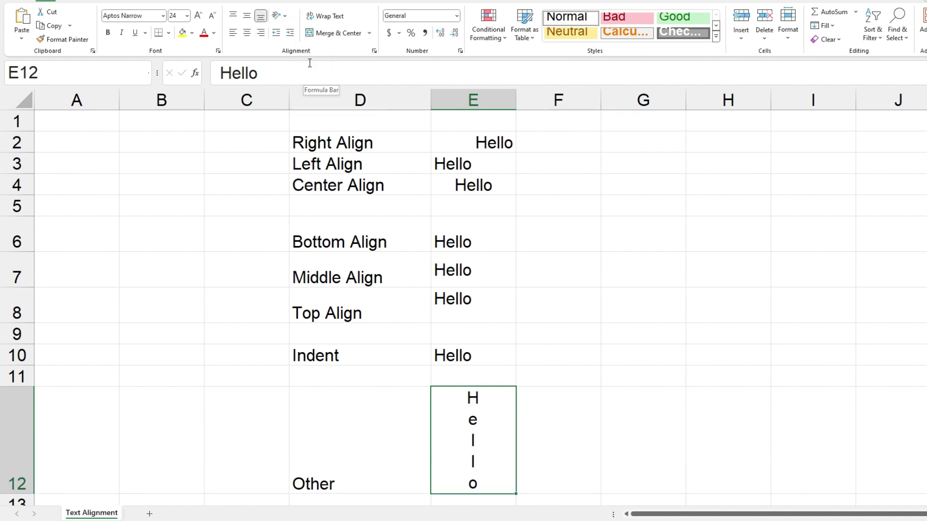
left_click(285, 18)
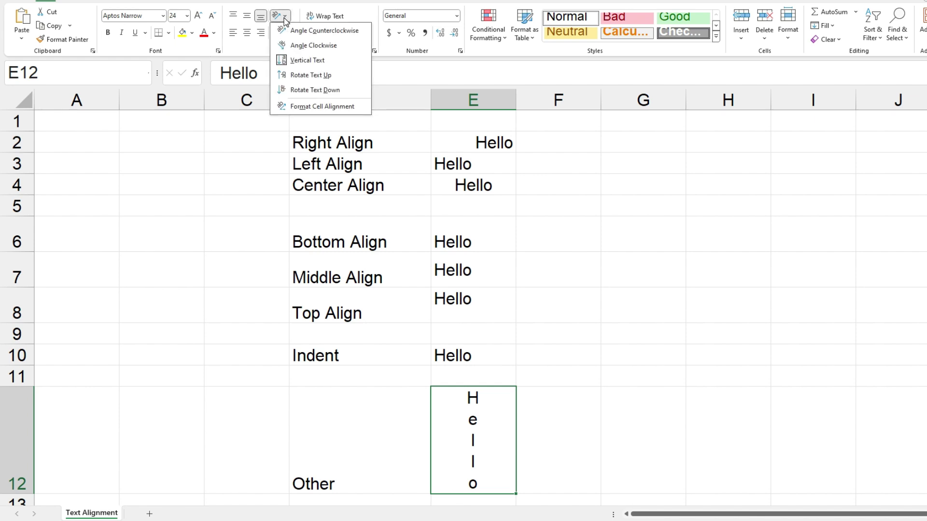
left_click(318, 75)
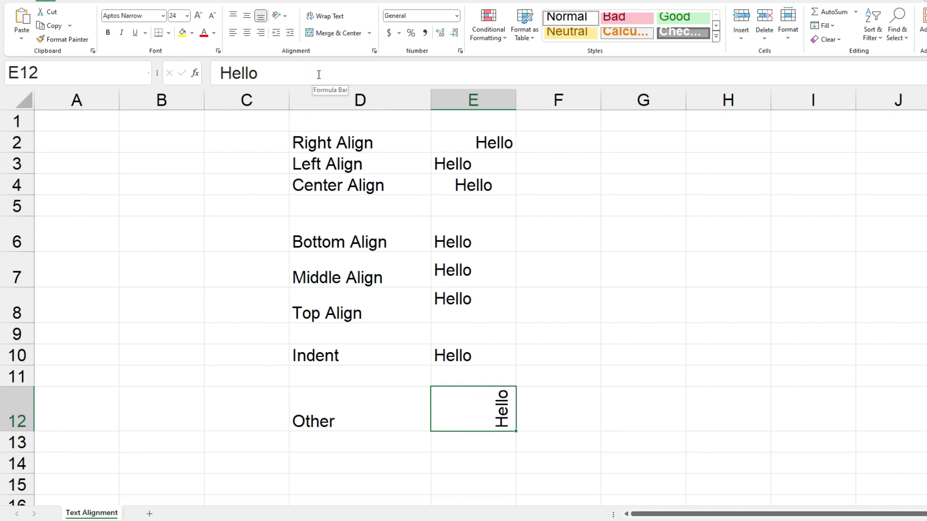
left_click(280, 16)
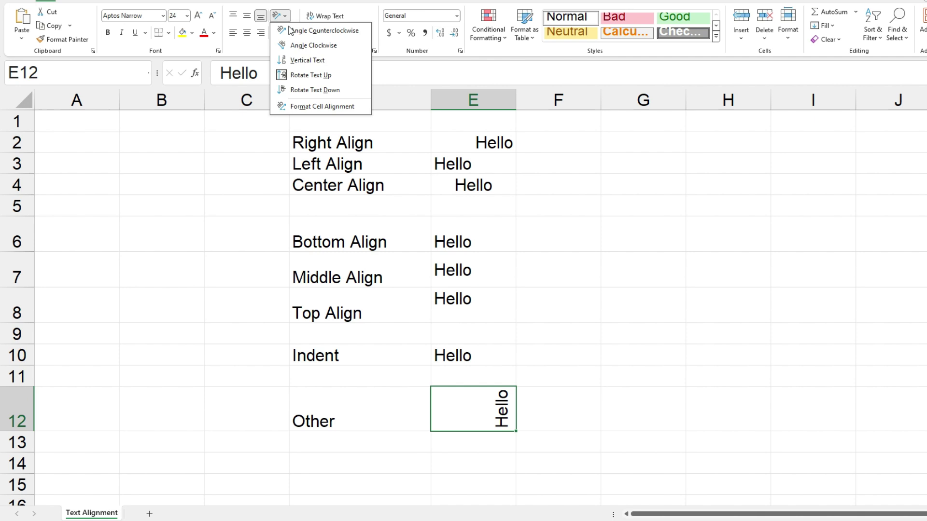
left_click(311, 91)
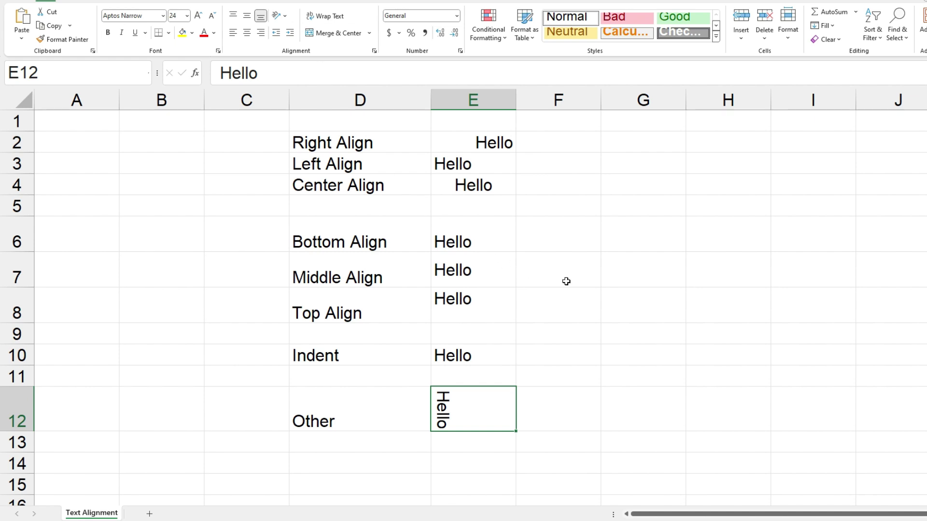
Display the Home tab KeyTips with Alt+H
key("alt+h")
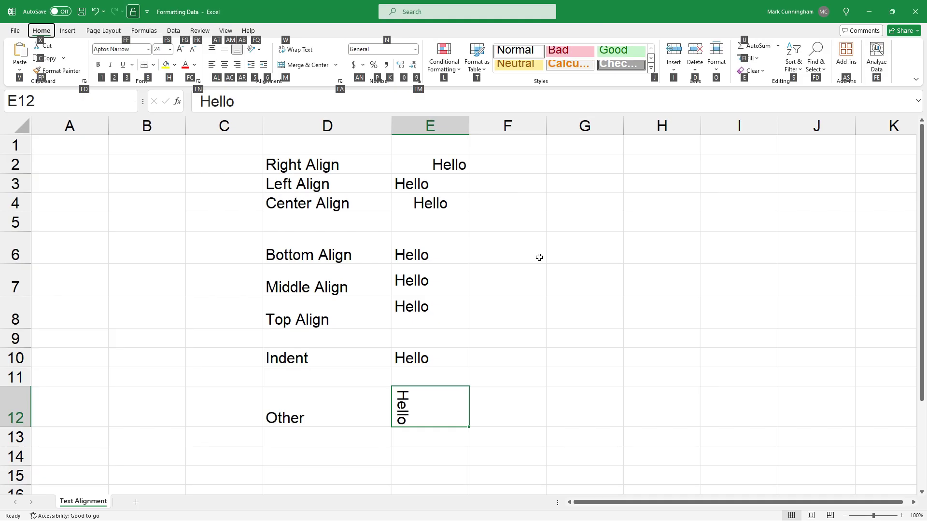
Centre the Hello in E3 horizontally using the Alt+H, A, C shortcut
left_click(441, 184)
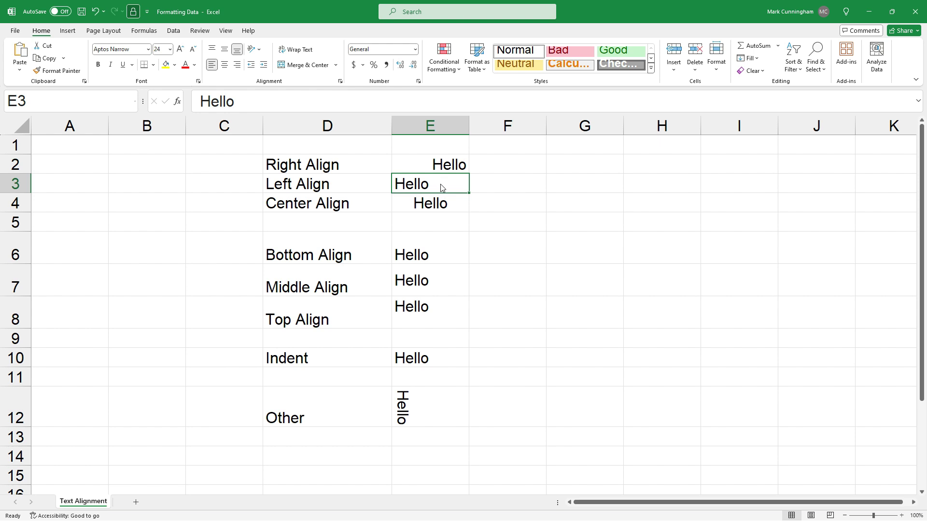
key("alt+h")
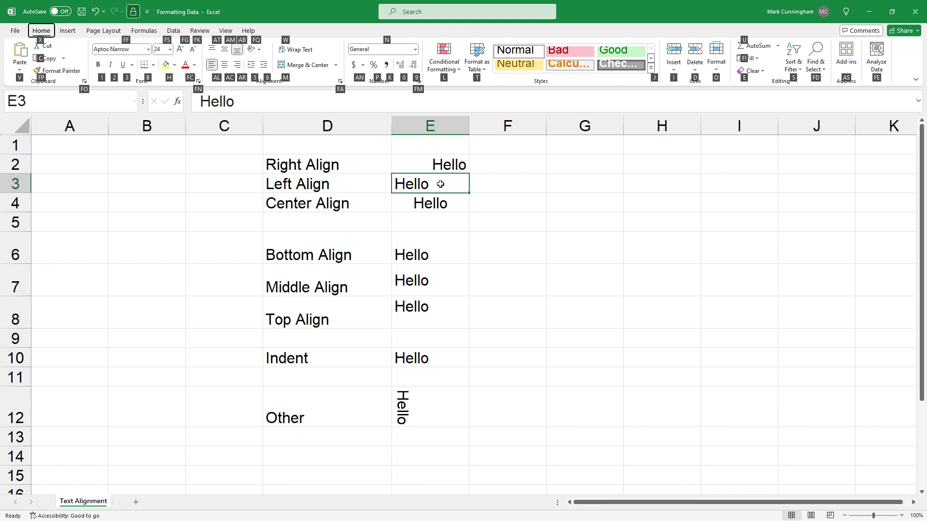
key("a")
key("c")
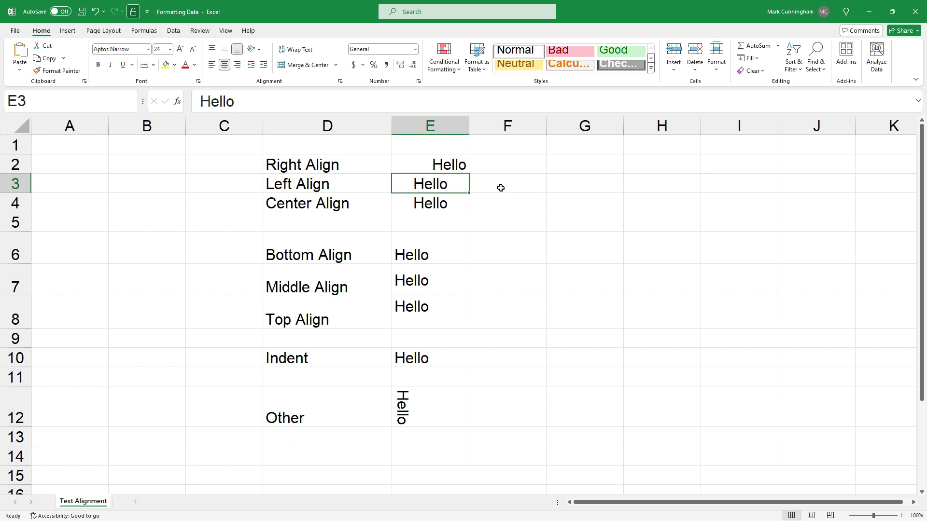
Top-align the Hello in E6 using the Alt+H, A, T shortcut
left_click(428, 246)
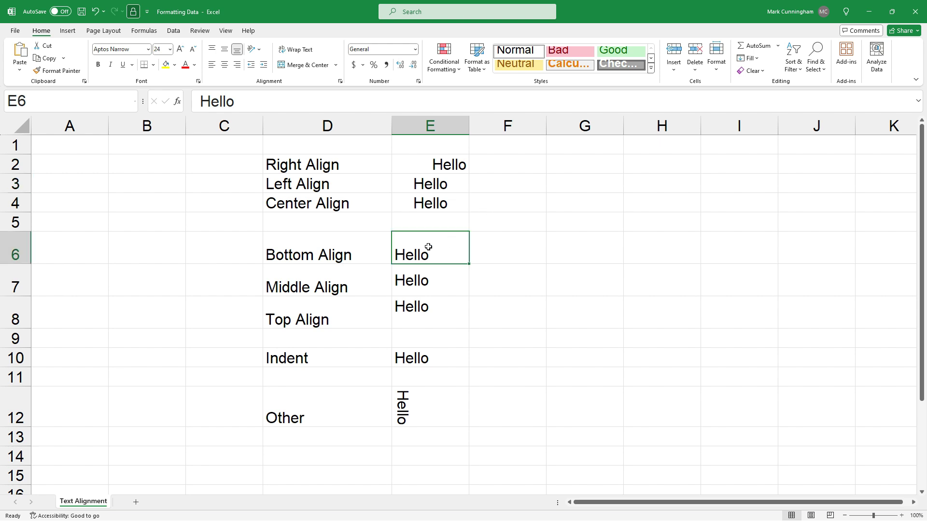
key("alt+h")
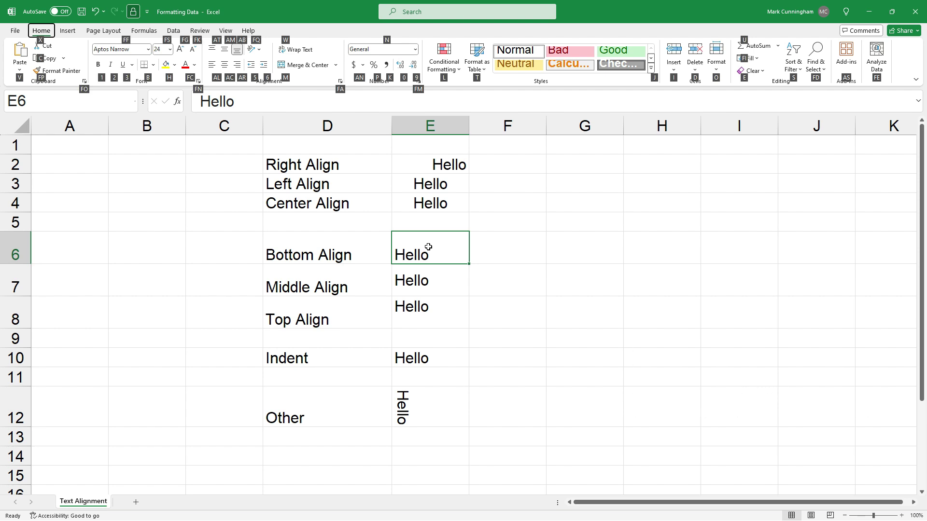
key("a")
key("t")
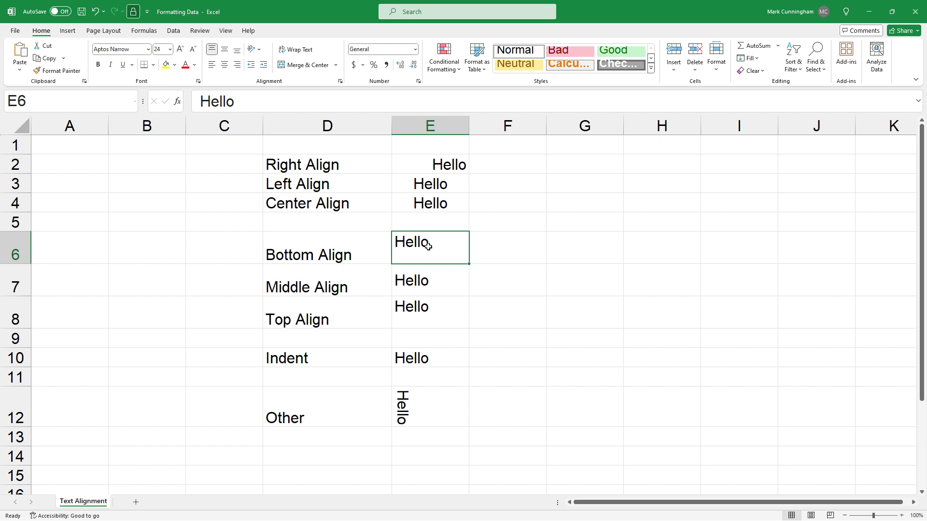
left_click(520, 286)
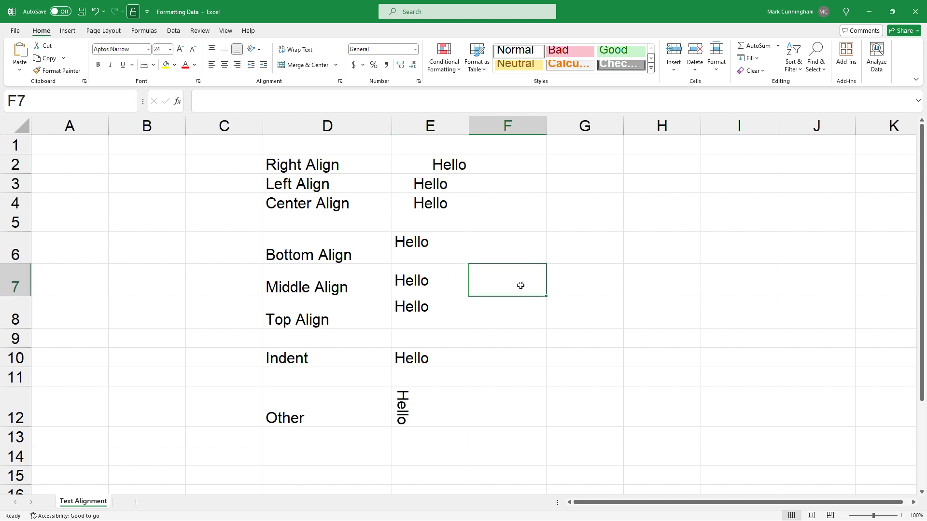
key("alt+h")
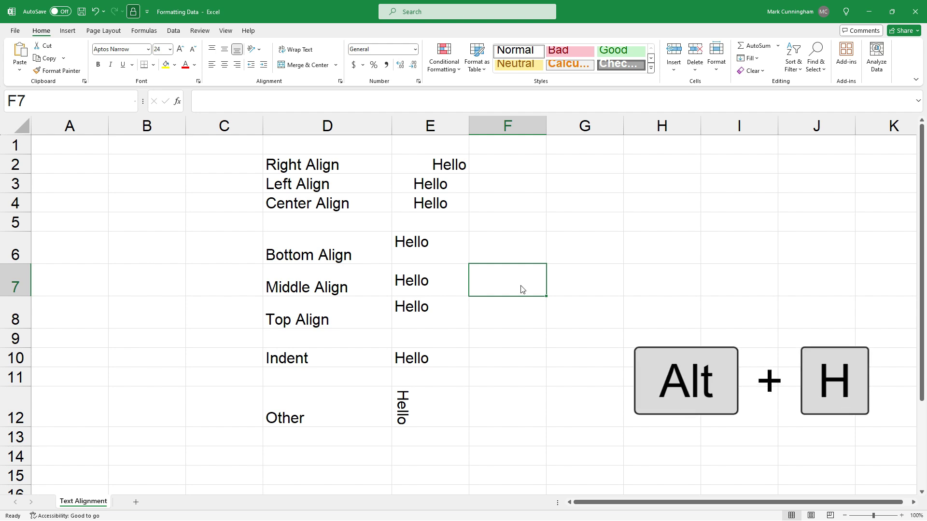